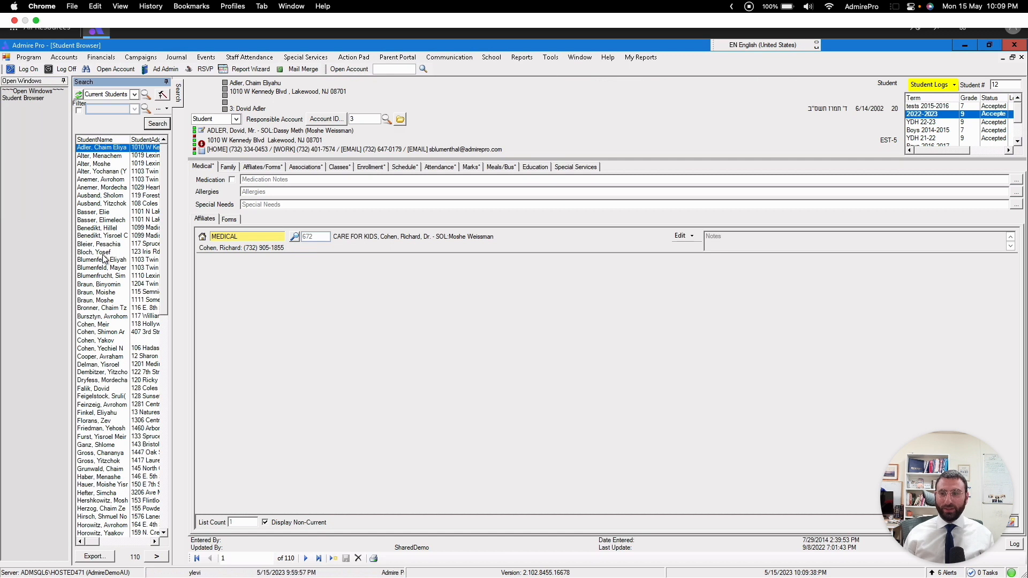
# Step: Open the fourteenth student in the current students list and show that student's infractions within the attendance records
pyautogui.doubleClick(104, 259)
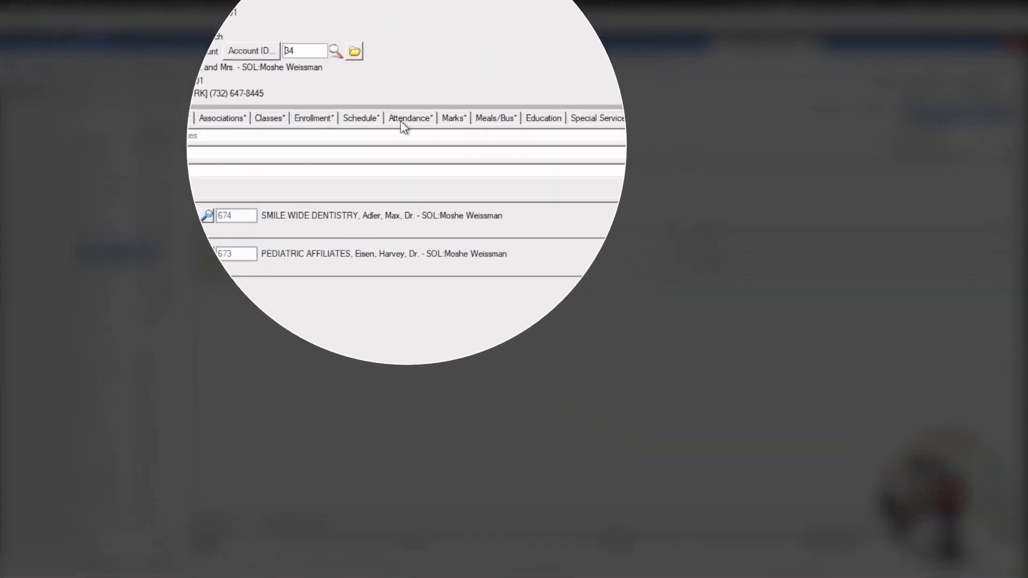
pyautogui.click(432, 155)
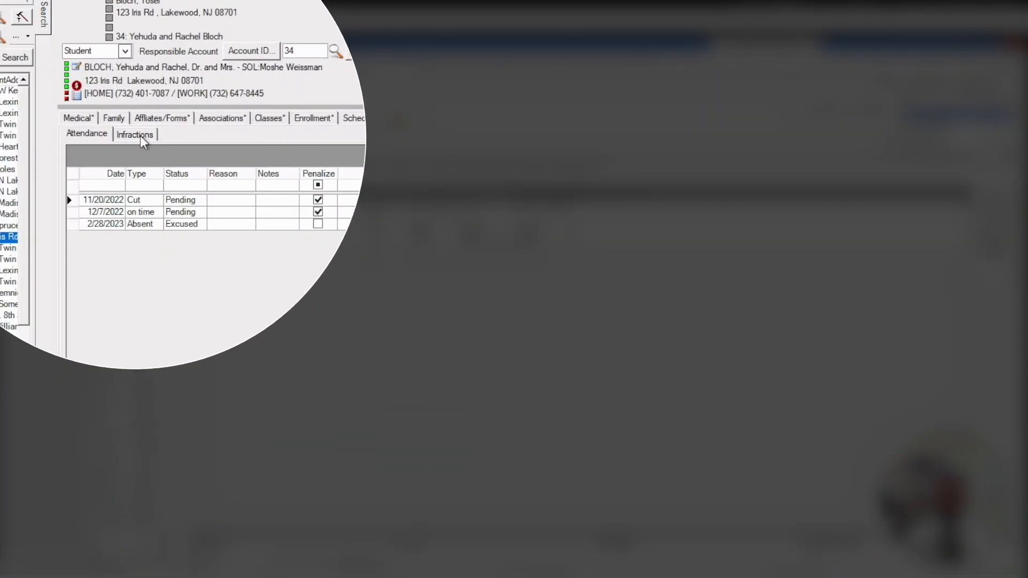
pyautogui.click(171, 146)
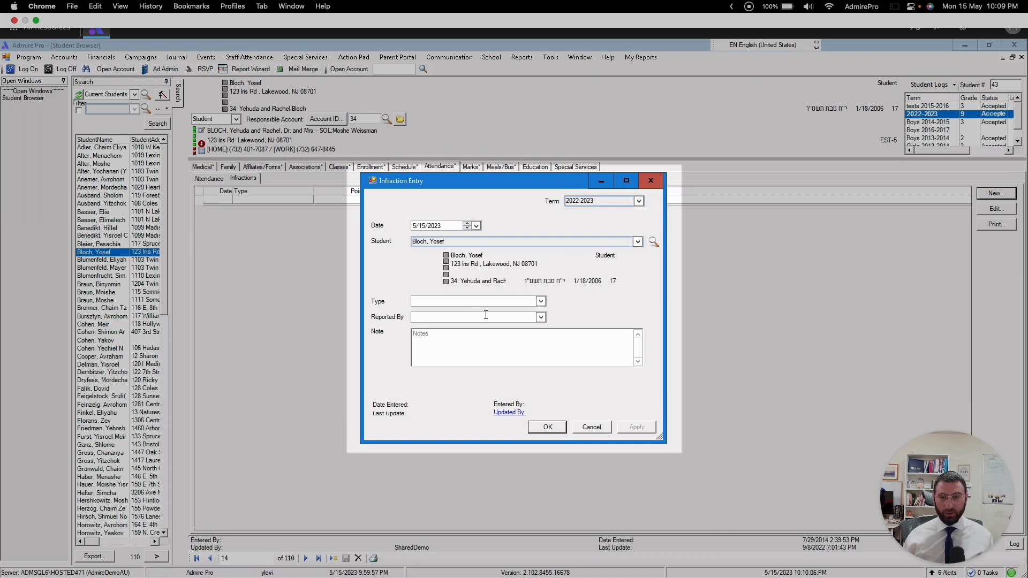
# Step: In the new infraction entry, set the type to Positive Feedback and select the AdmirePro rebbi as the reporting staff member
pyautogui.click(541, 302)
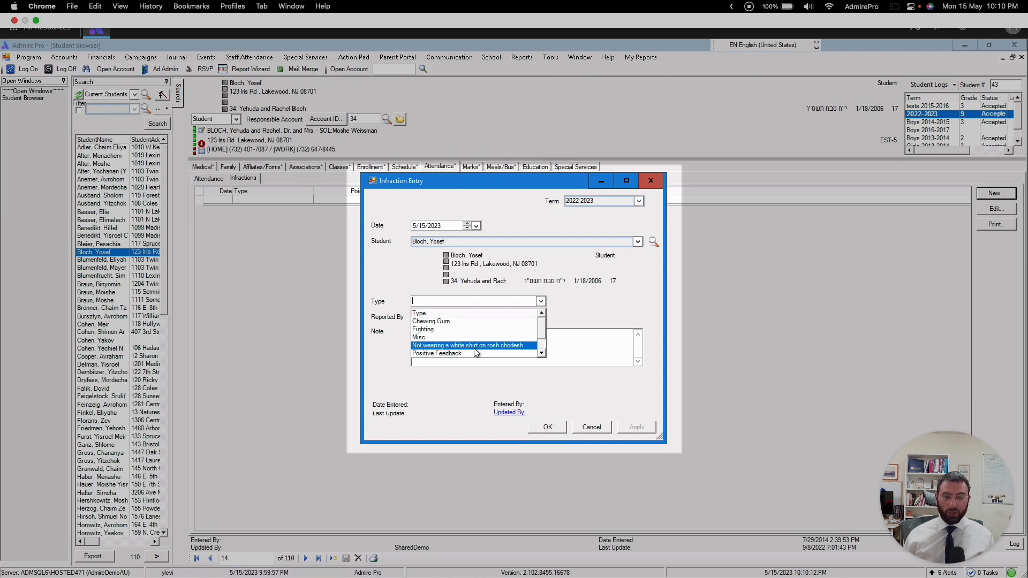
pyautogui.click(461, 355)
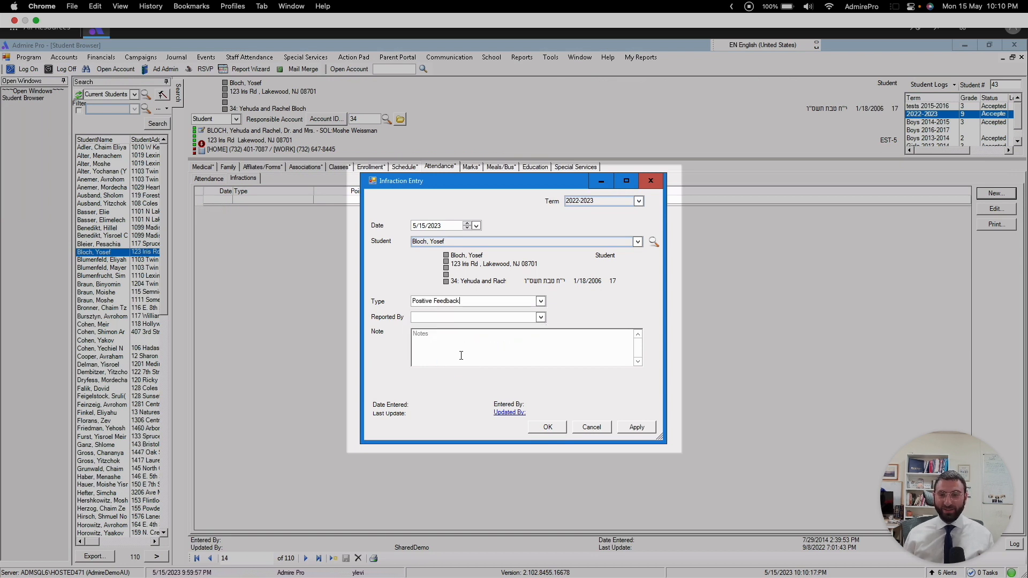
pyautogui.click(436, 316)
pyautogui.click(541, 317)
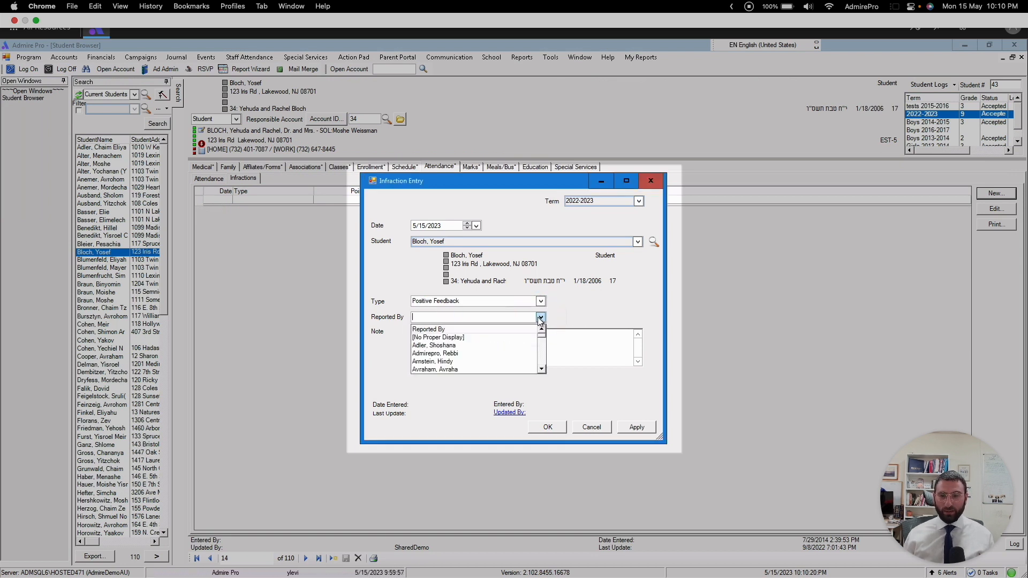
pyautogui.click(451, 353)
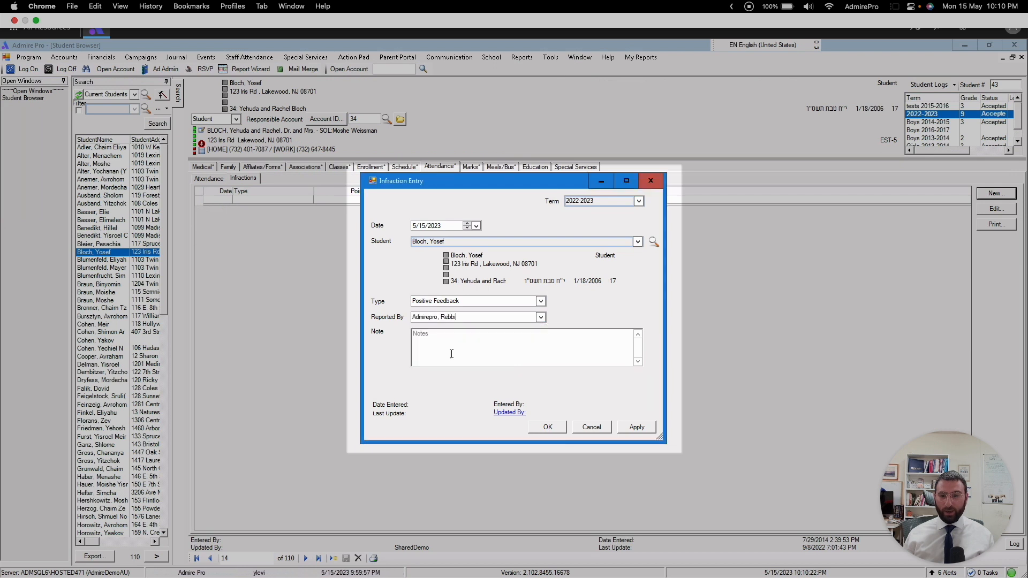
# Step: Enter a note that the student, by first name, "was the first to answer the rebbes question in chumash class!" and save the infraction
pyautogui.click(440, 341)
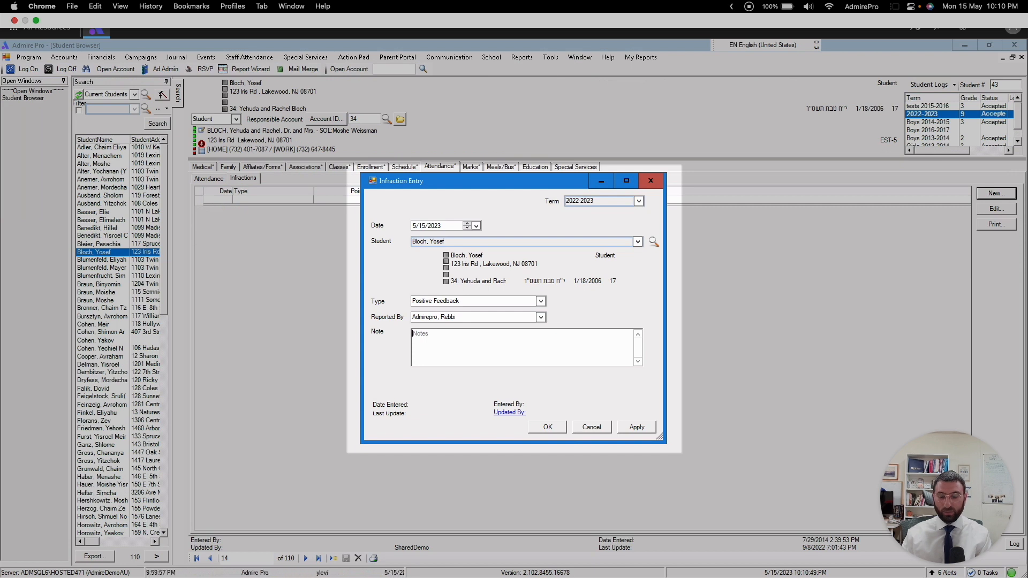
pyautogui.write('Yosef')
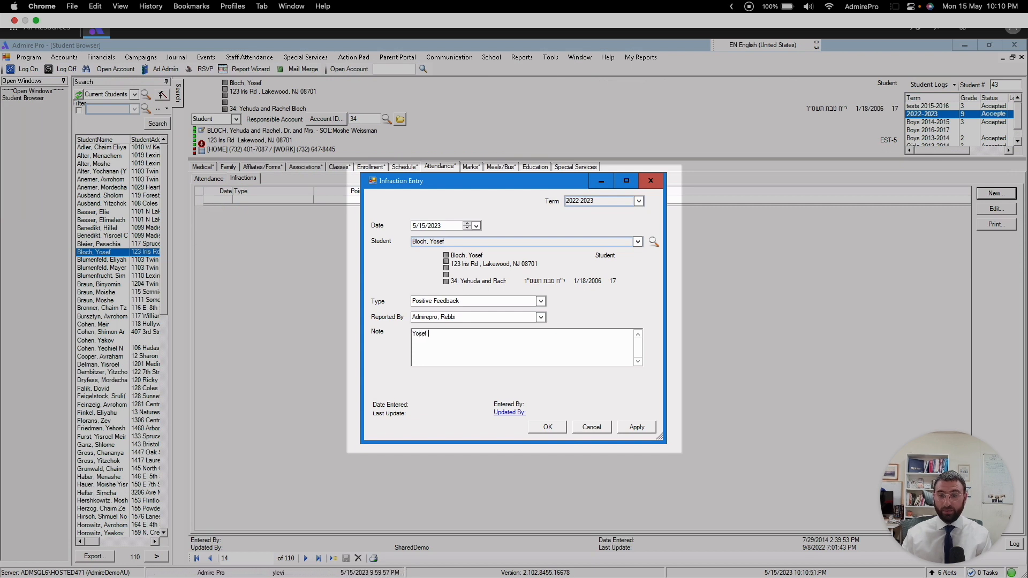
pyautogui.write(' was the ')
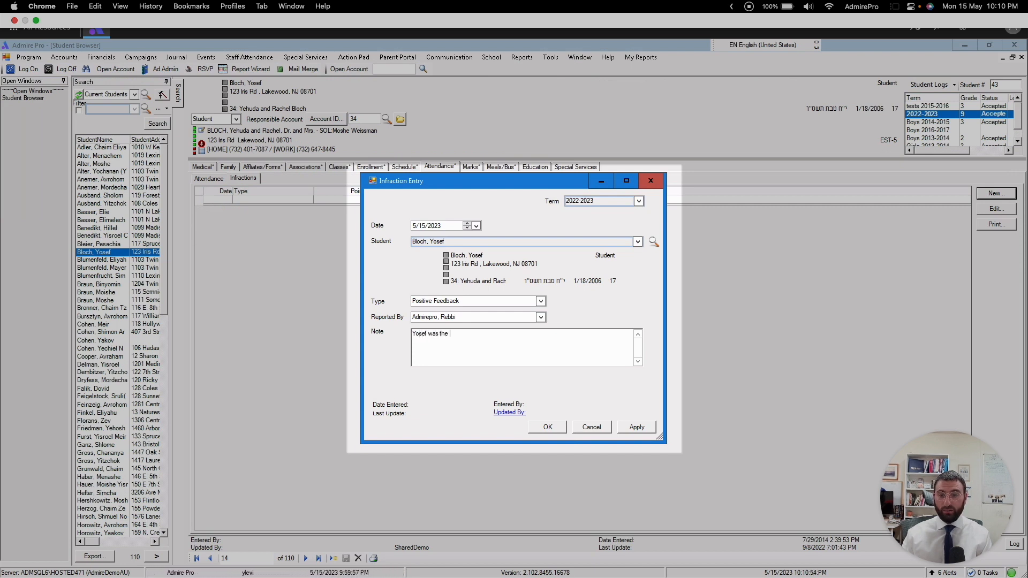
pyautogui.write('first to')
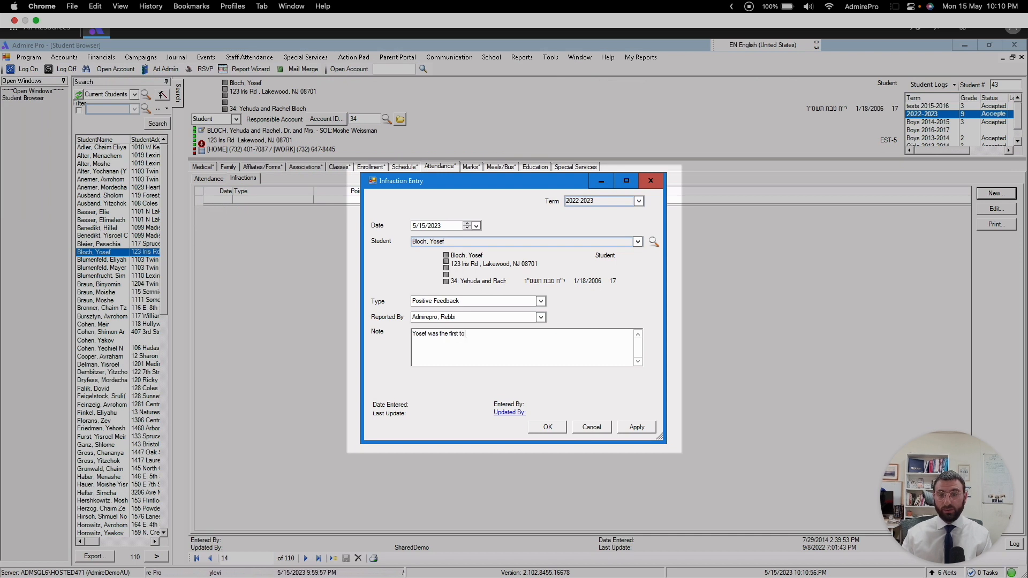
pyautogui.write(' answe')
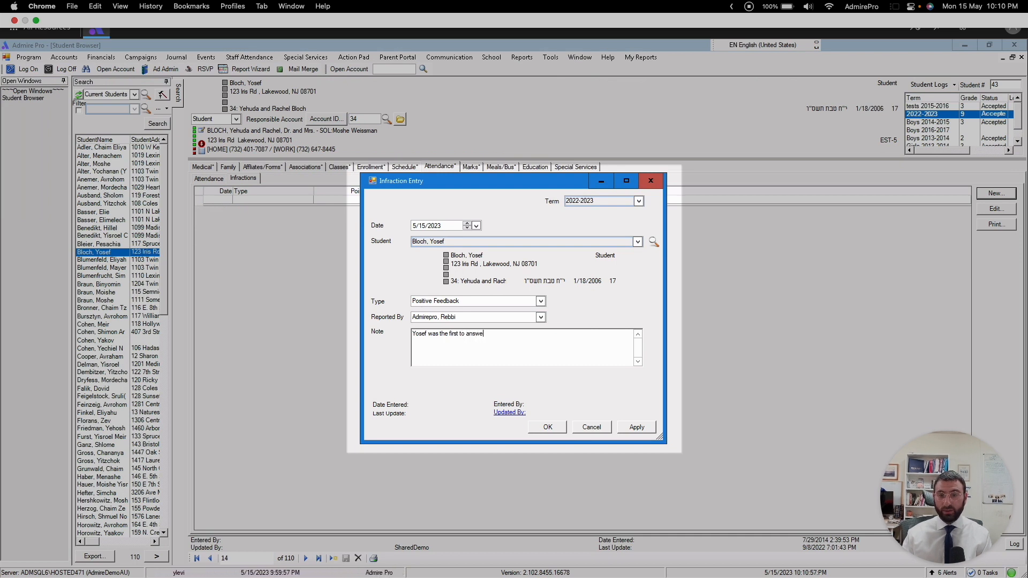
pyautogui.write('r the rebbe')
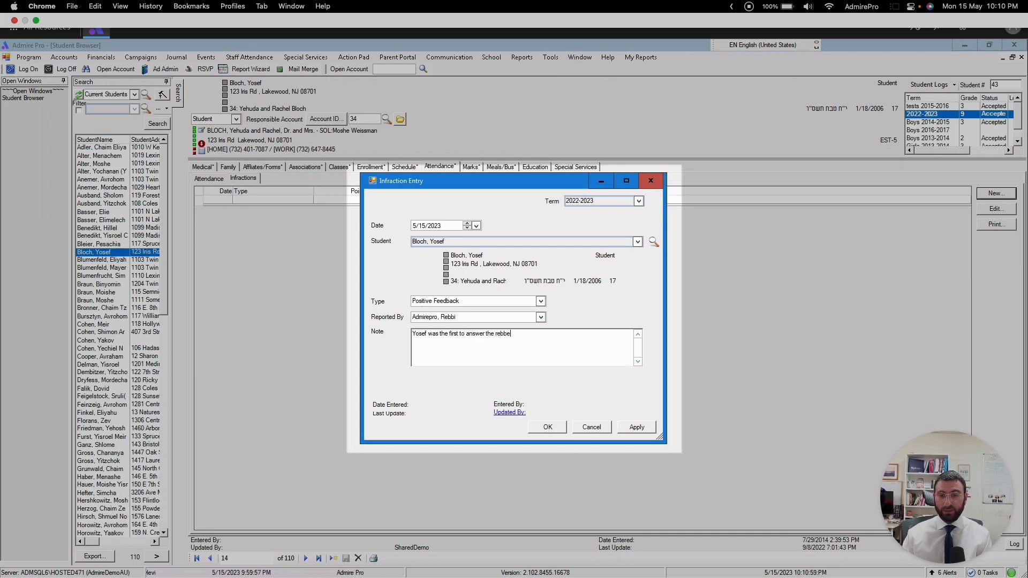
pyautogui.write('s ques')
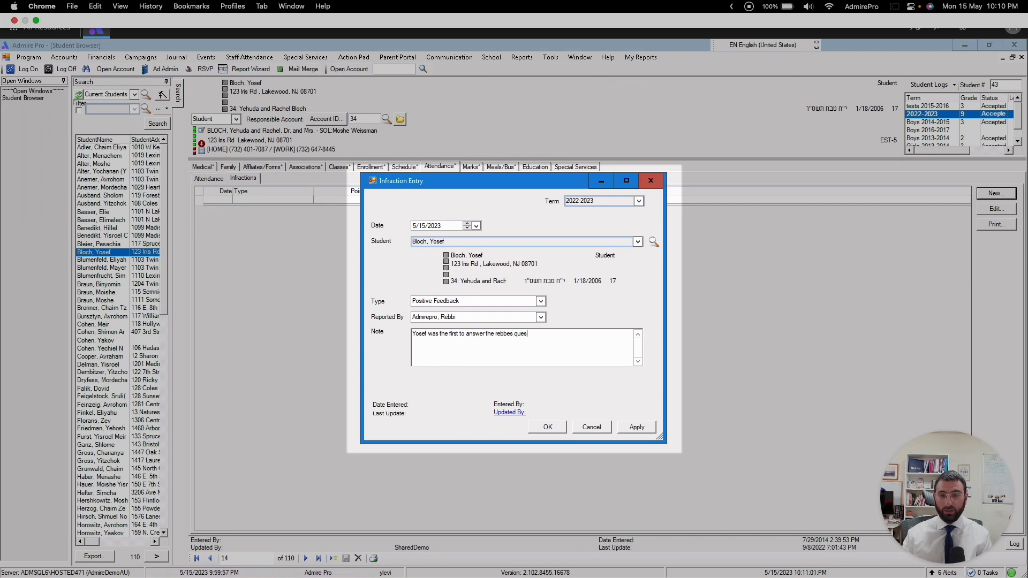
pyautogui.write('tion in ')
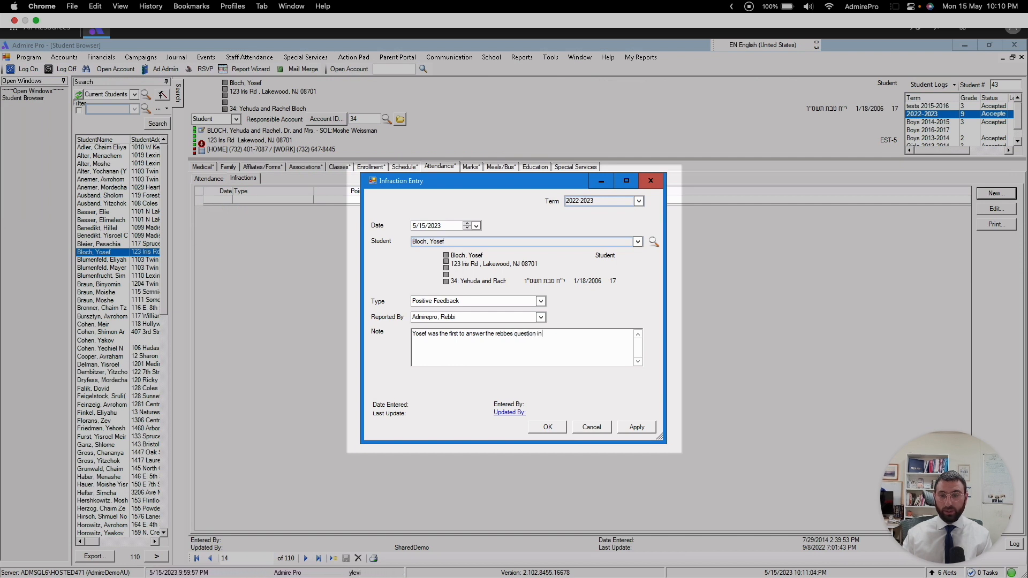
pyautogui.write('chumas')
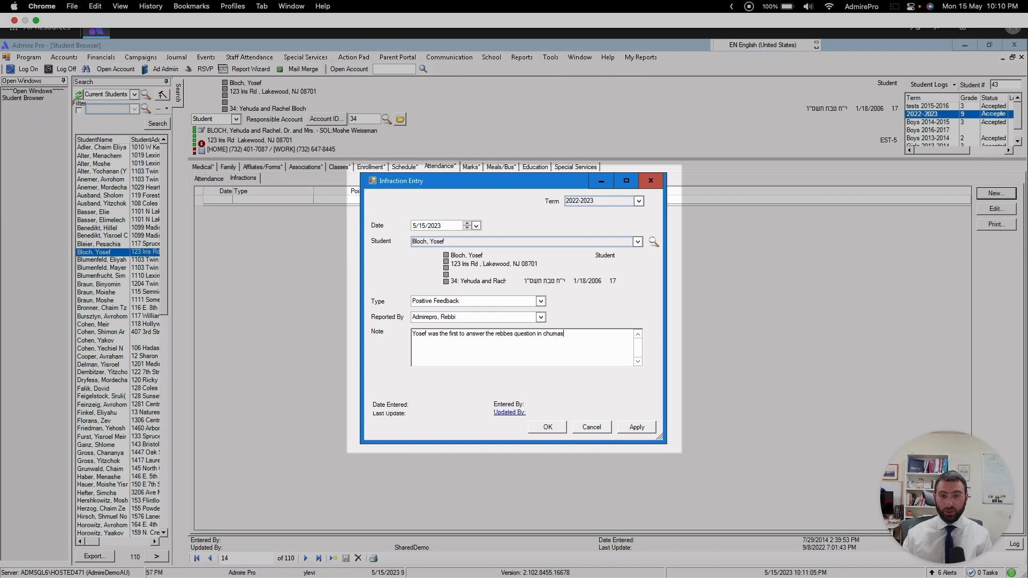
pyautogui.write('h classs!')
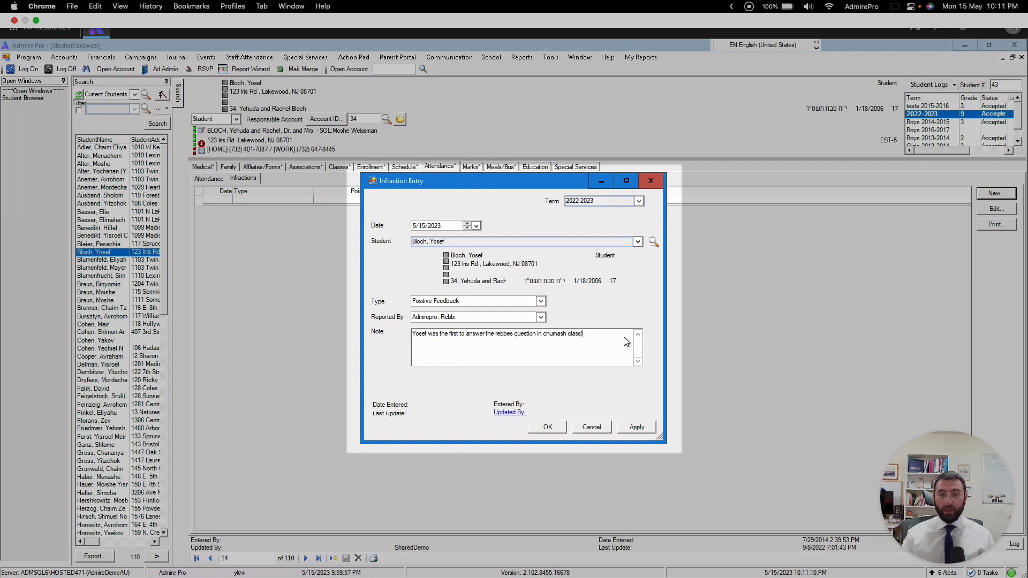
pyautogui.click(549, 427)
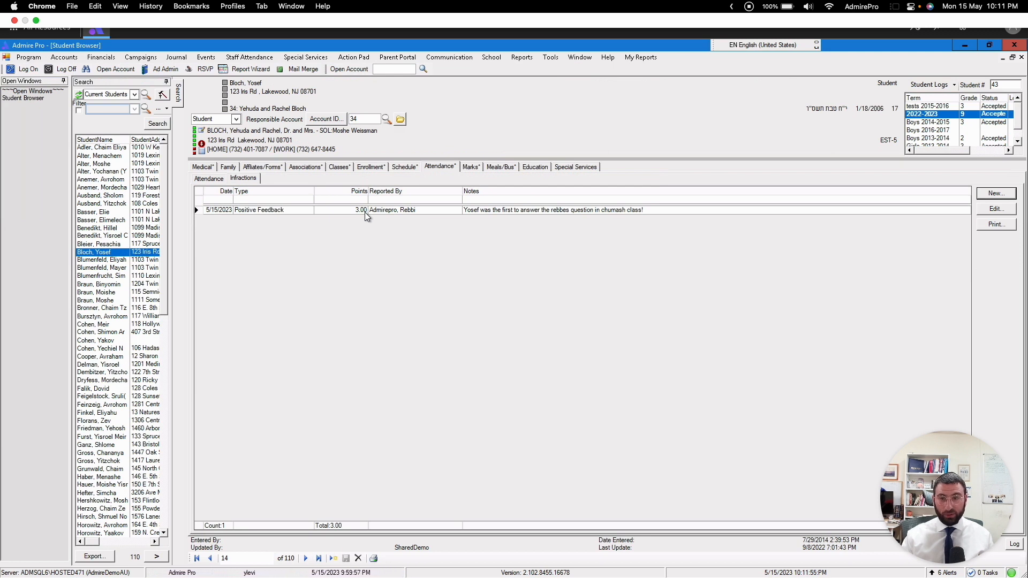
# Step: Open the school's infraction types setup and try to delete the Chewing Gum type
pyautogui.click(495, 61)
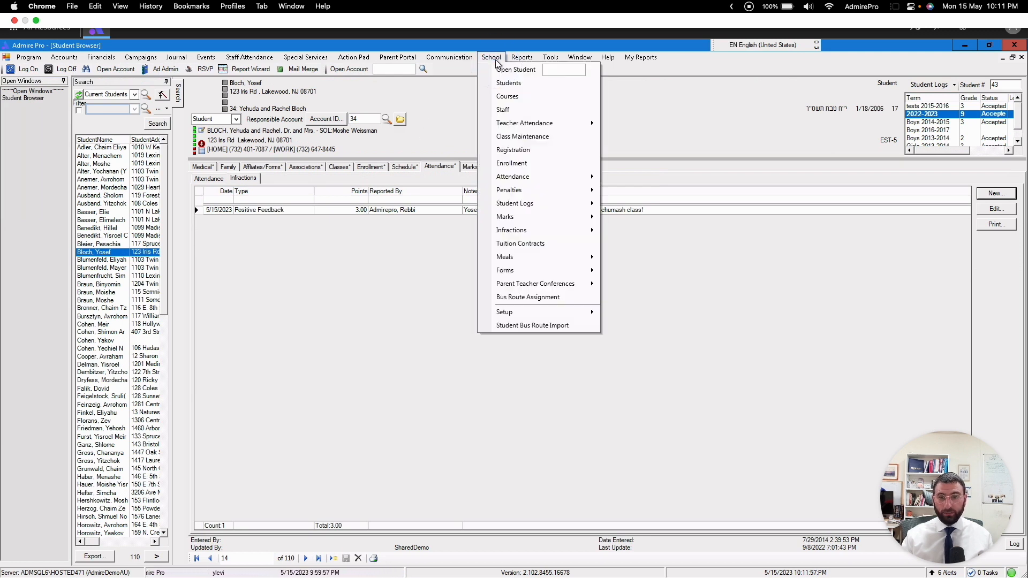
pyautogui.moveTo(533, 316)
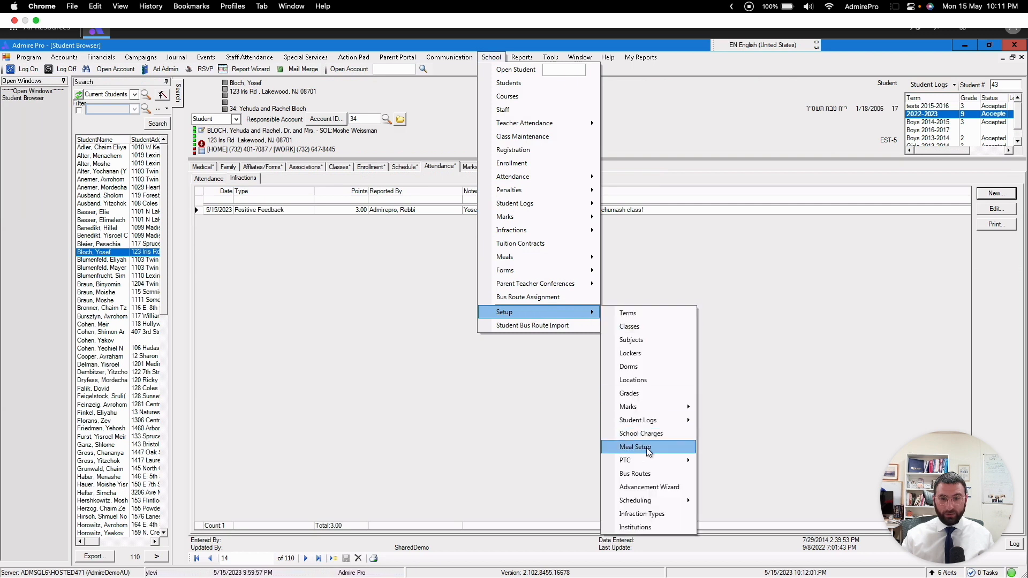
pyautogui.click(646, 515)
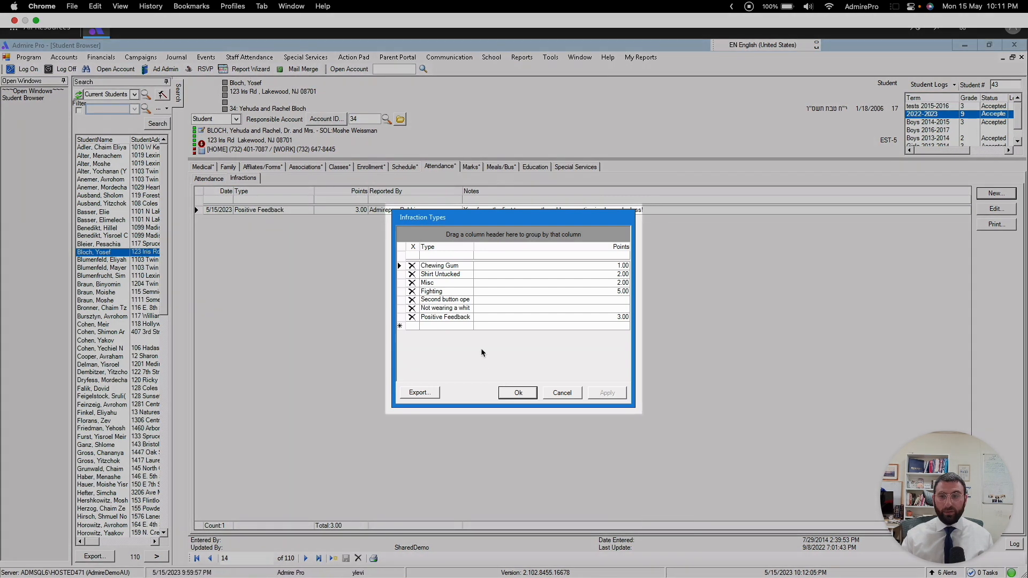
pyautogui.click(412, 267)
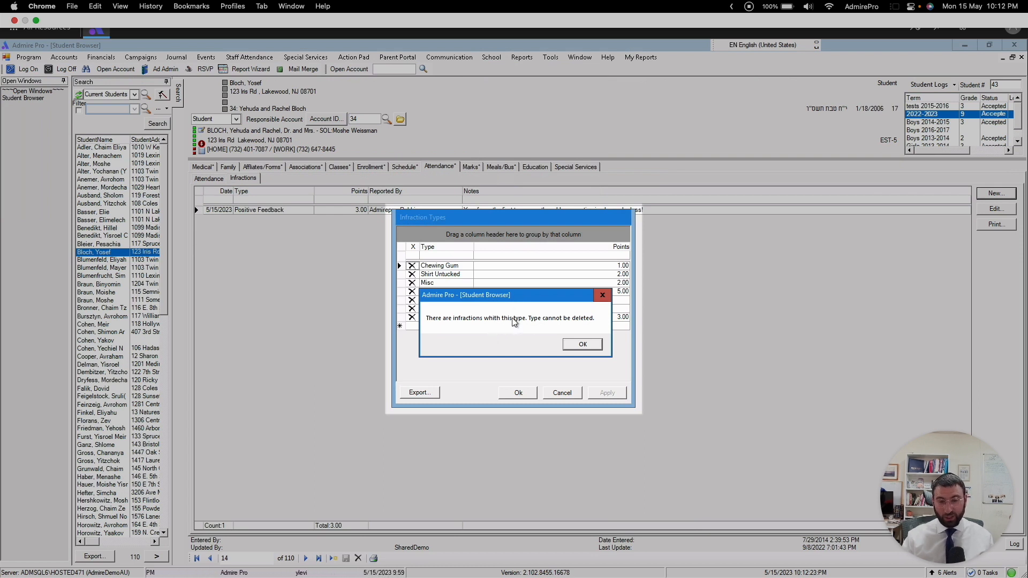
pyautogui.click(579, 345)
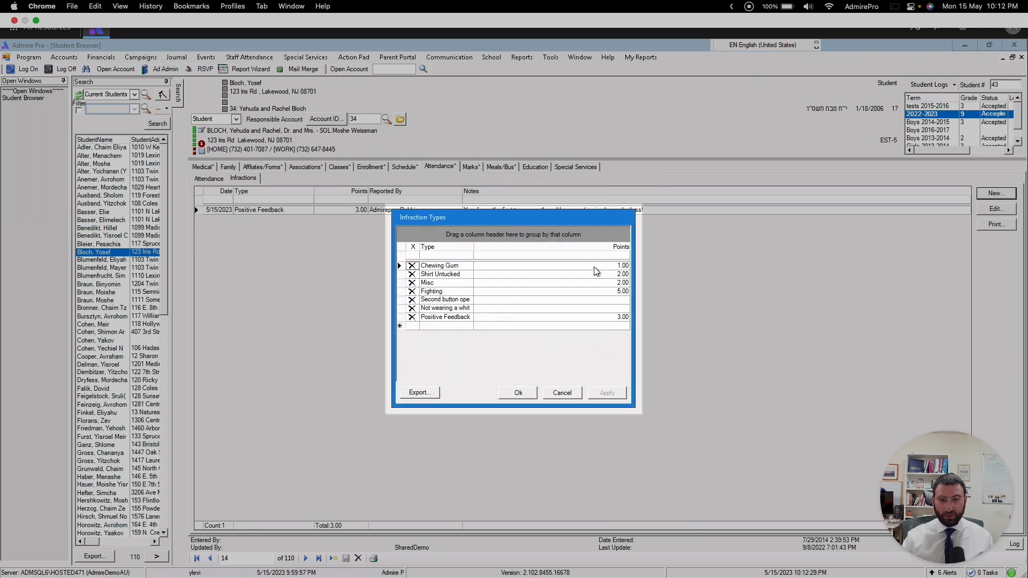
# Step: Add an infraction type named "Chutzpa to a Teacher" worth 1000 points and save the infraction types
pyautogui.click(430, 327)
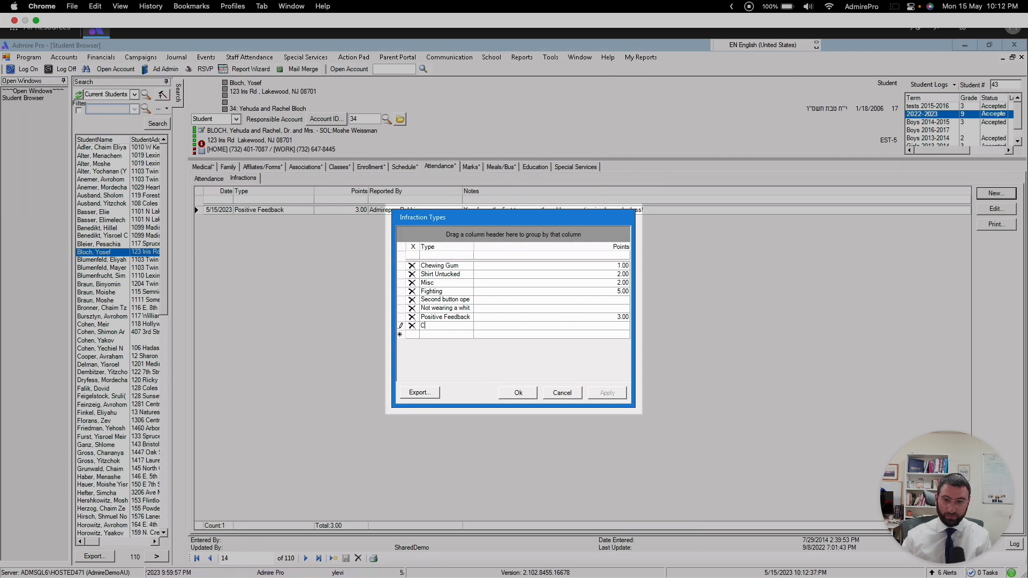
pyautogui.write('Chutzpa')
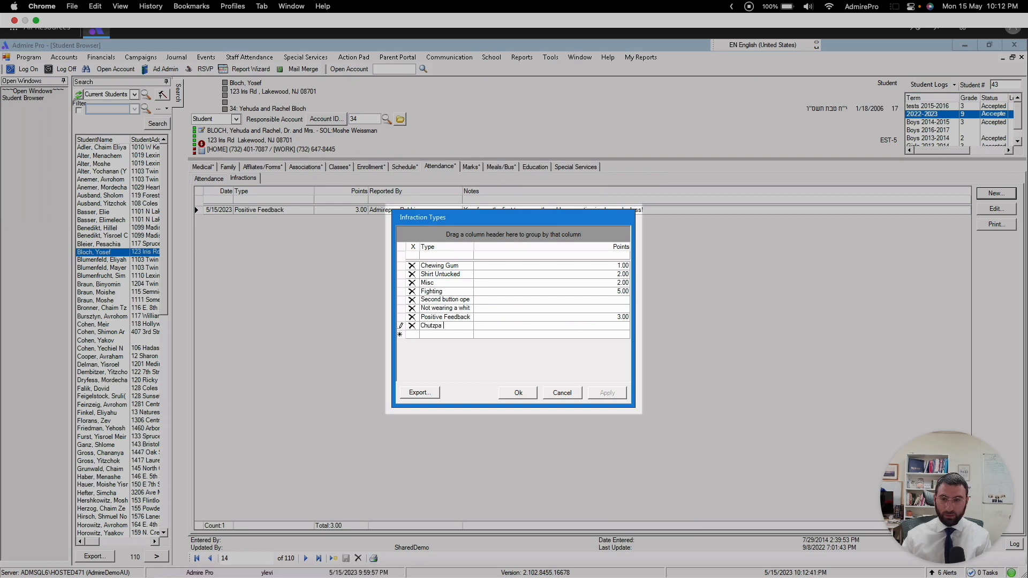
pyautogui.write(' to a ')
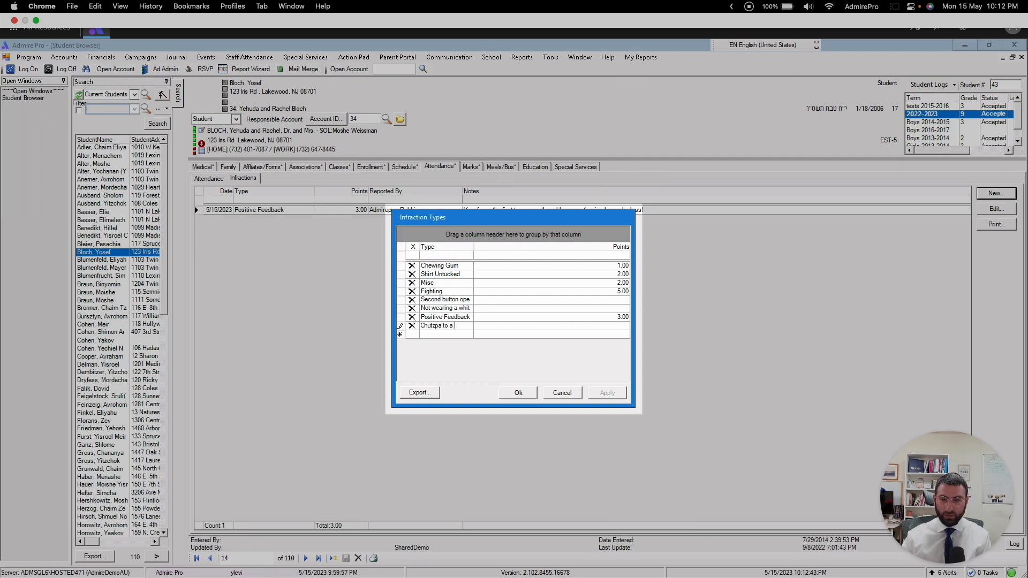
pyautogui.write('Teacher')
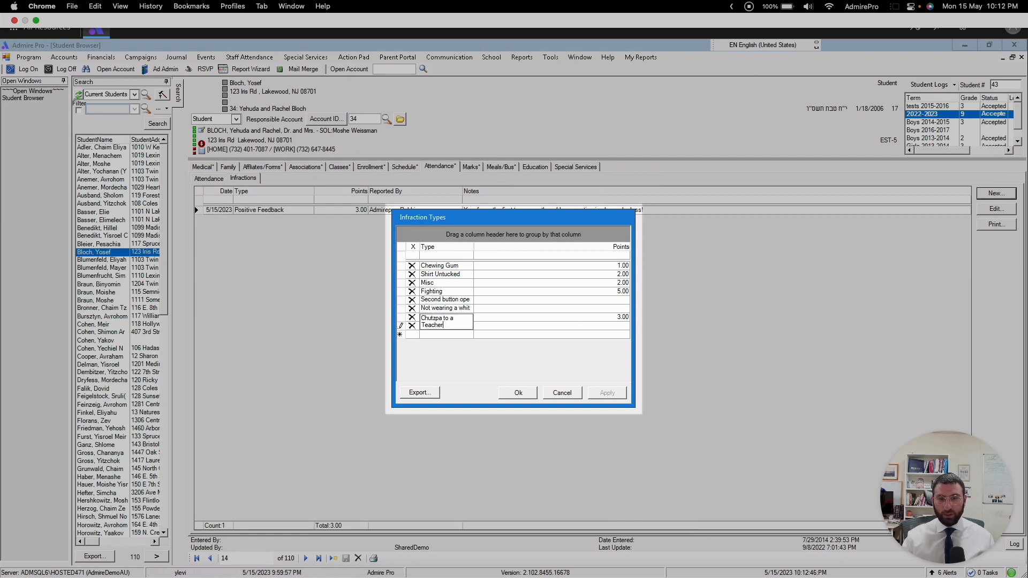
pyautogui.click(621, 328)
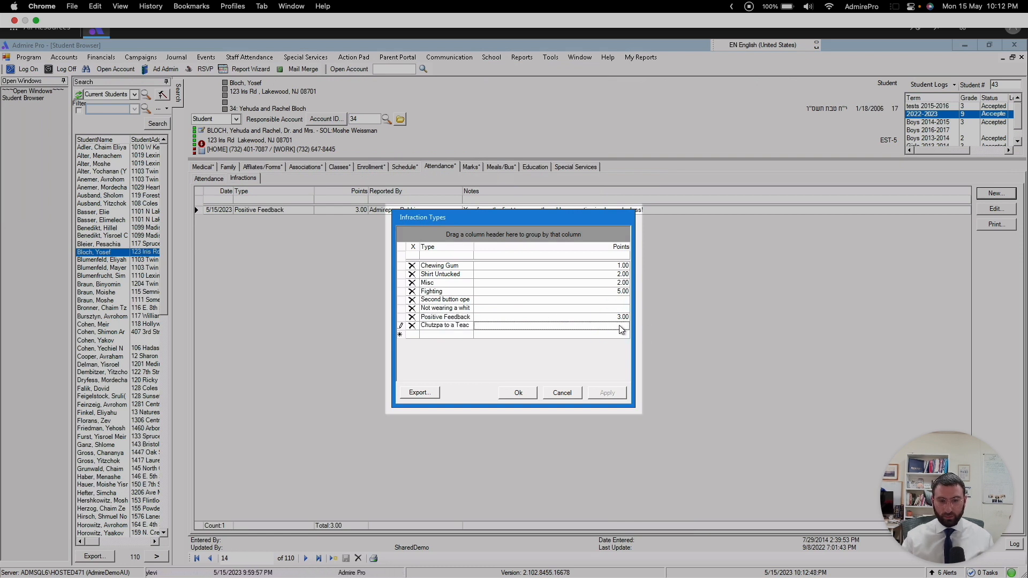
pyautogui.write('1000')
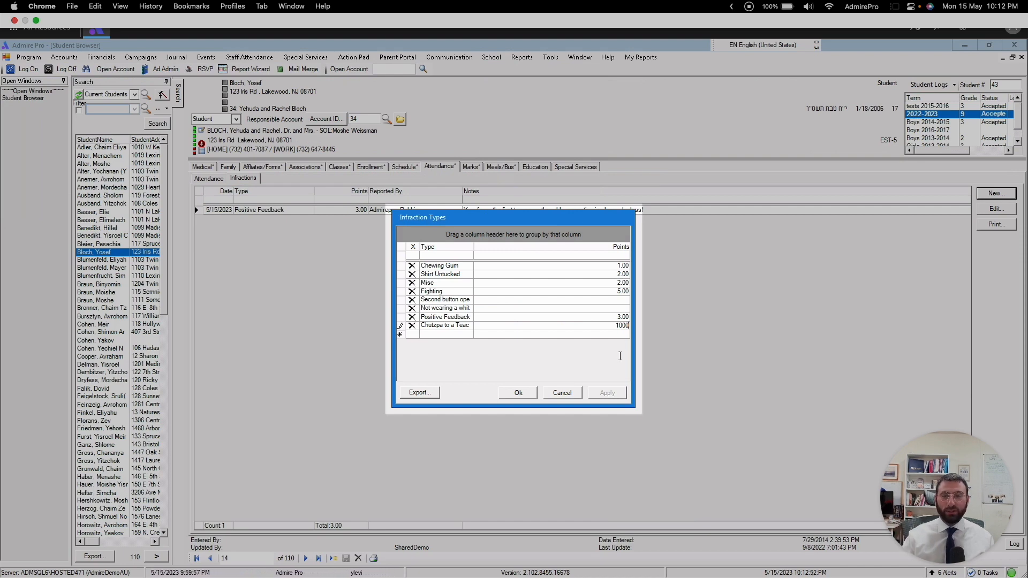
pyautogui.click(517, 393)
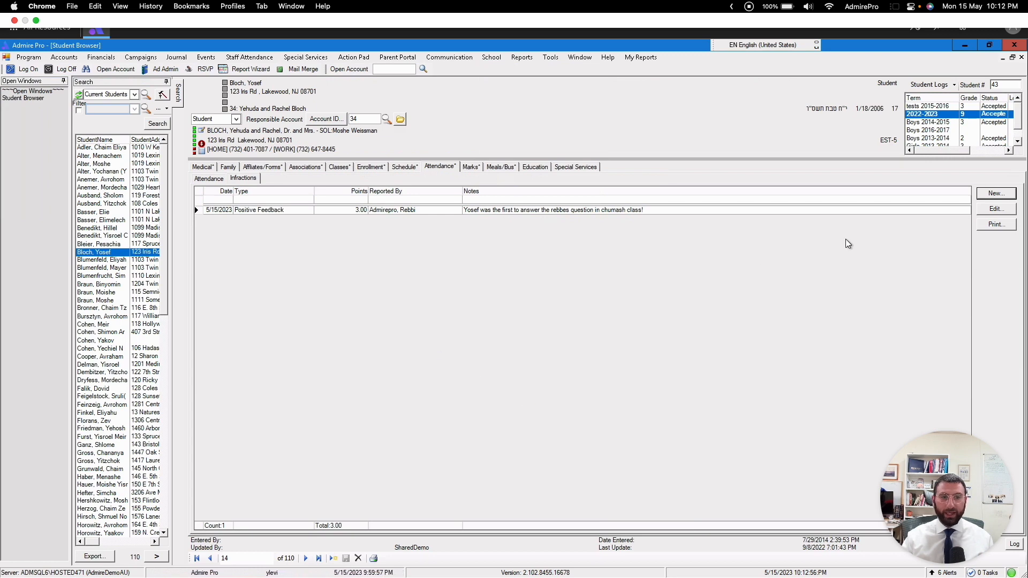
# Step: Start a new infraction for the same student with type Chutzpa to a Teacher, reported by the AdmirePro rebbi
pyautogui.click(996, 194)
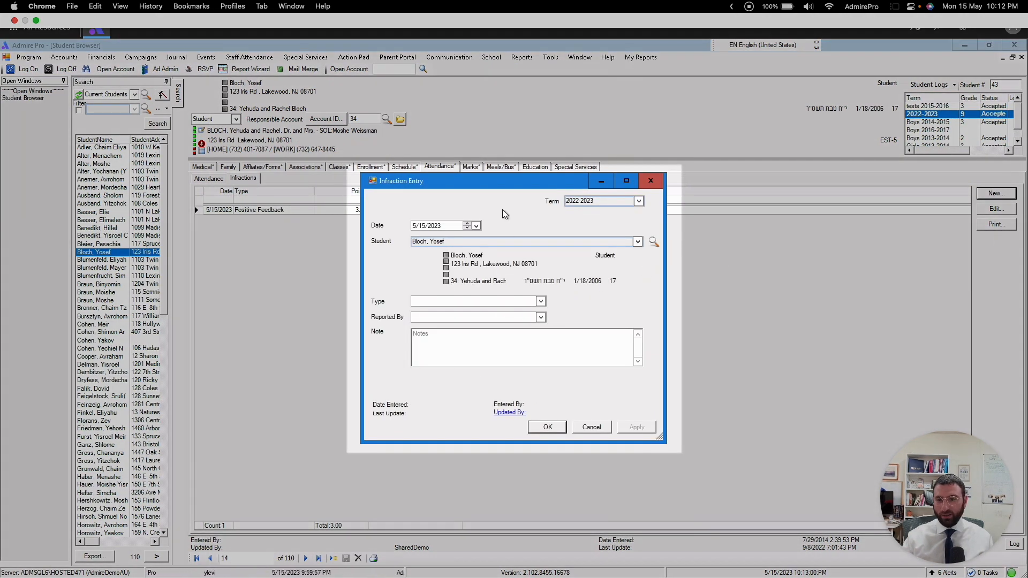
pyautogui.click(541, 300)
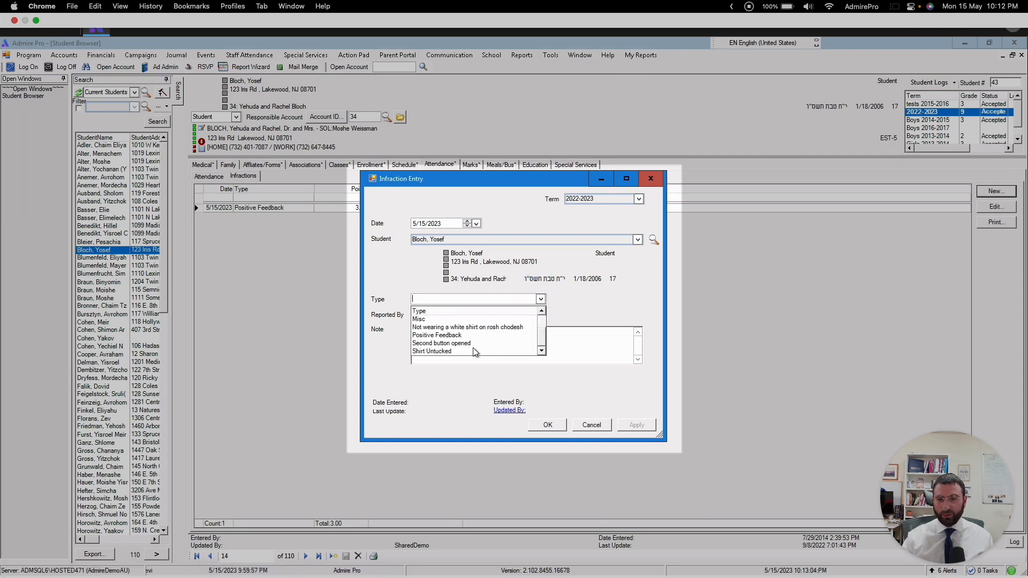
pyautogui.scroll(2, 460, 348)
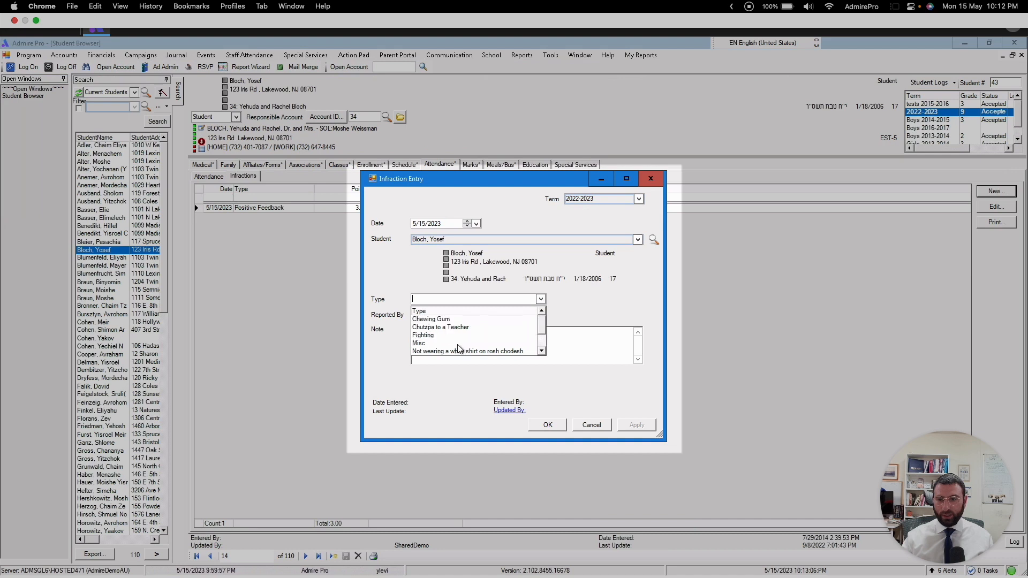
pyautogui.click(439, 326)
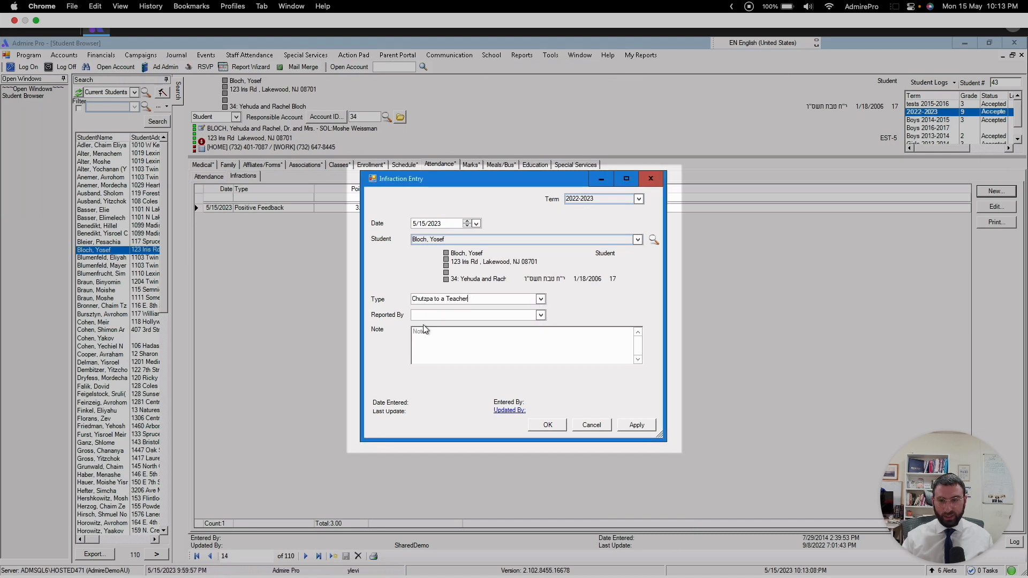
pyautogui.click(539, 314)
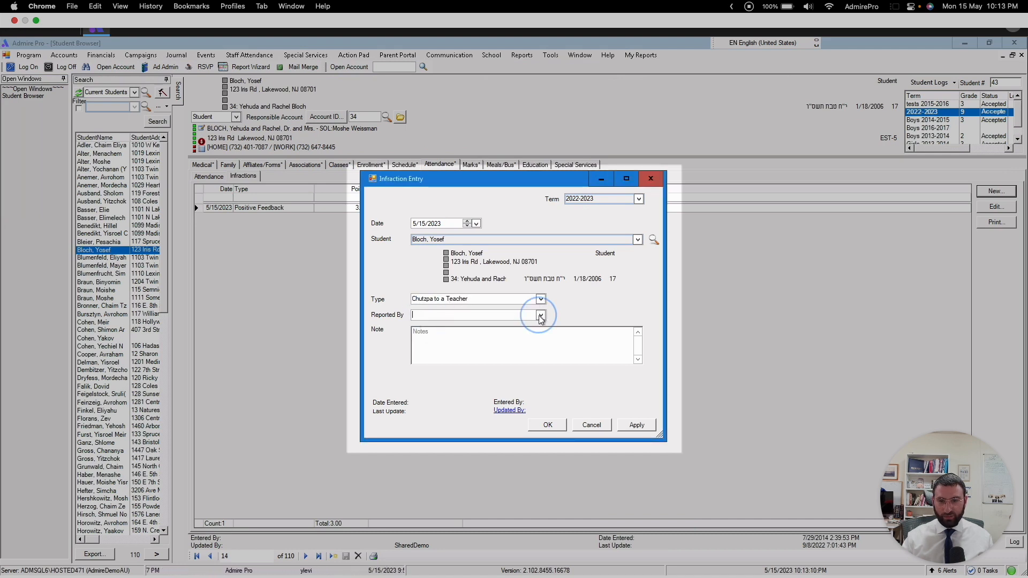
pyautogui.click(434, 351)
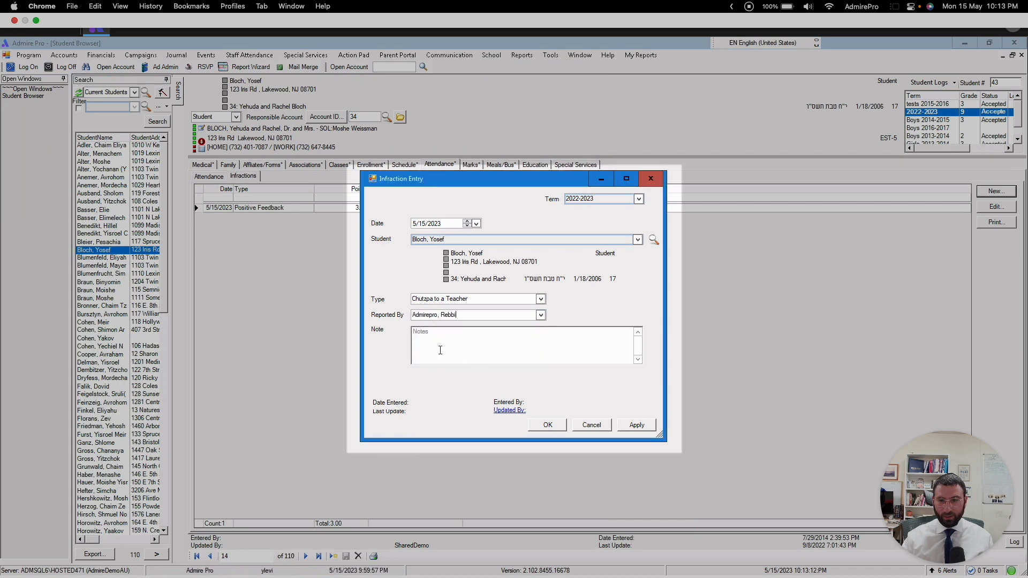
# Step: Enter the note "Didint actually happen. just a test" and save the infraction
pyautogui.click(426, 337)
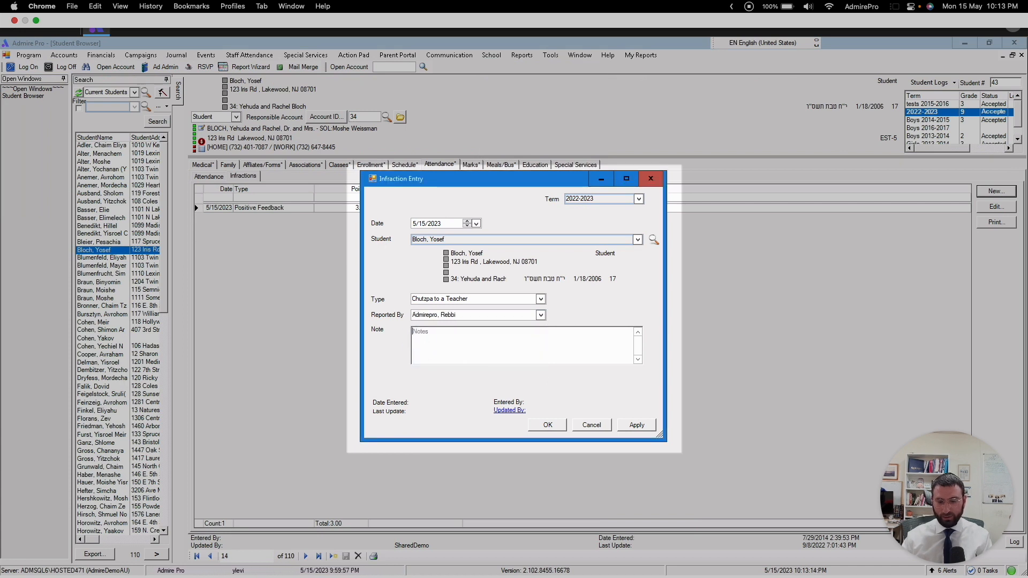
pyautogui.write('Didint ')
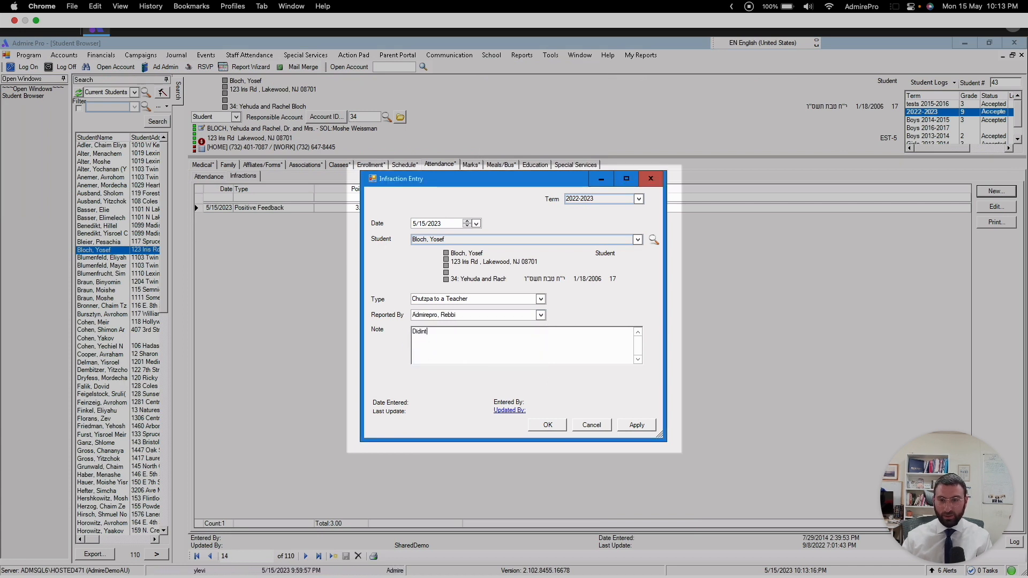
pyautogui.write('ac')
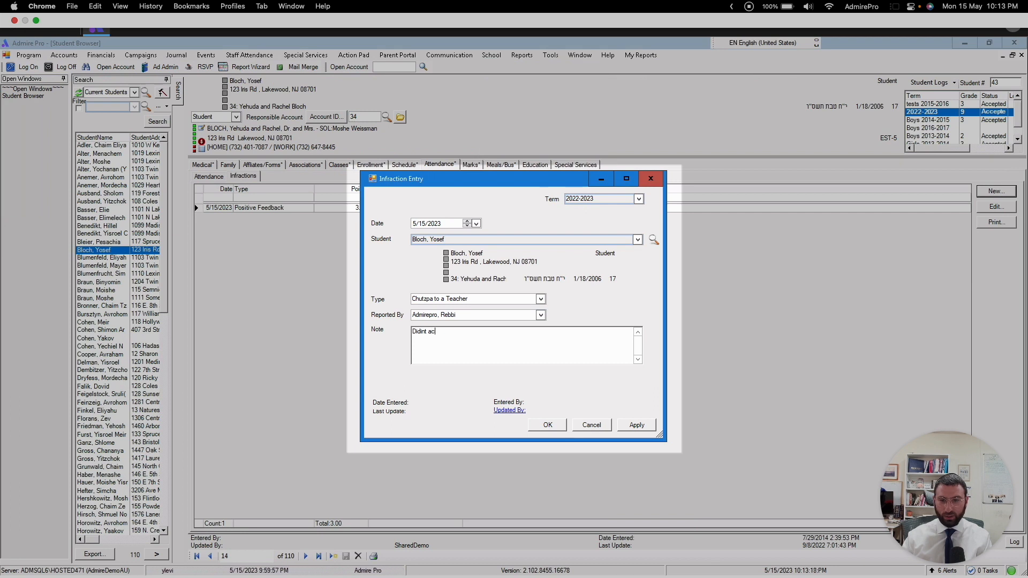
pyautogui.write('tually happe')
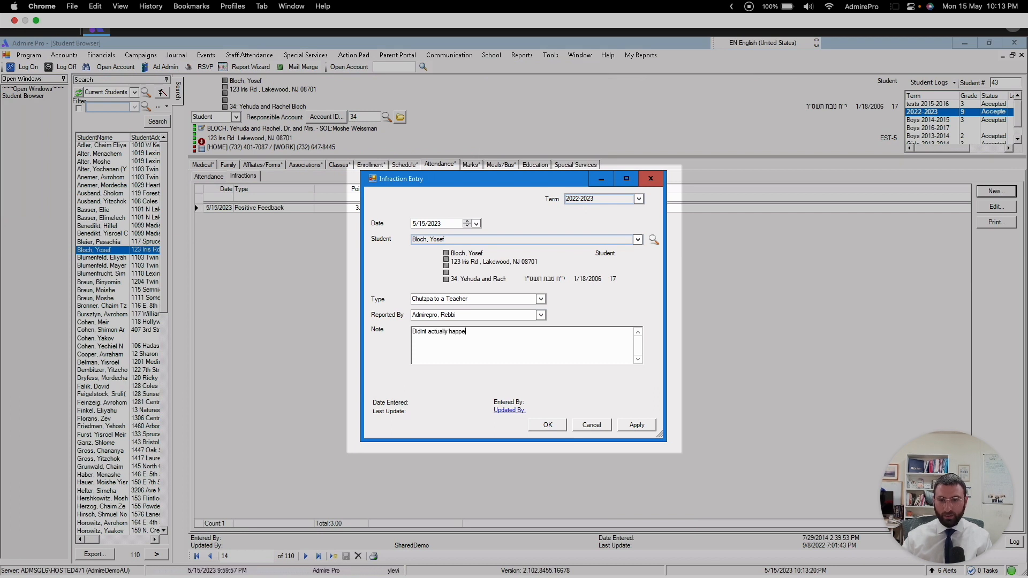
pyautogui.write('n. just a ')
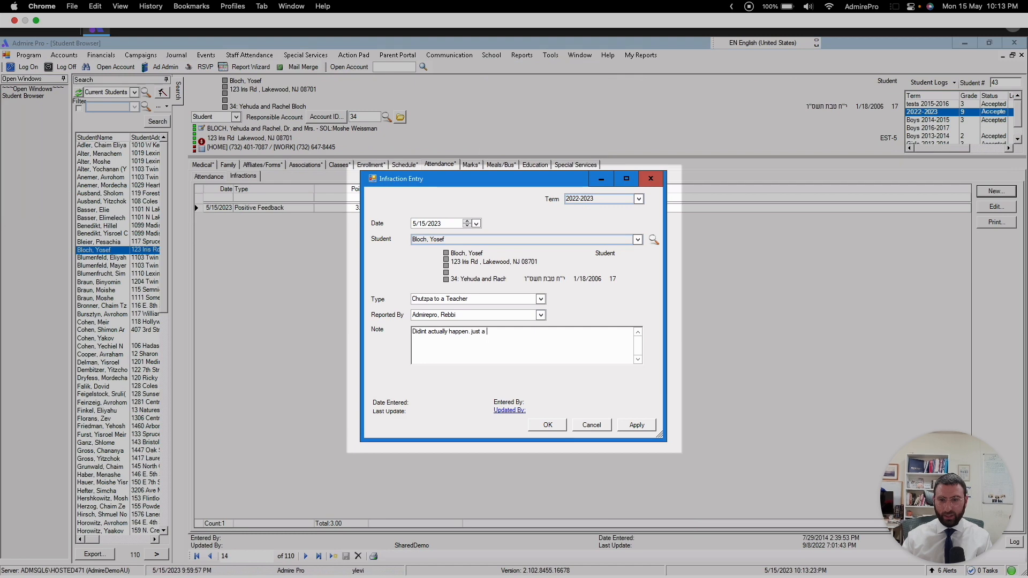
pyautogui.write('test')
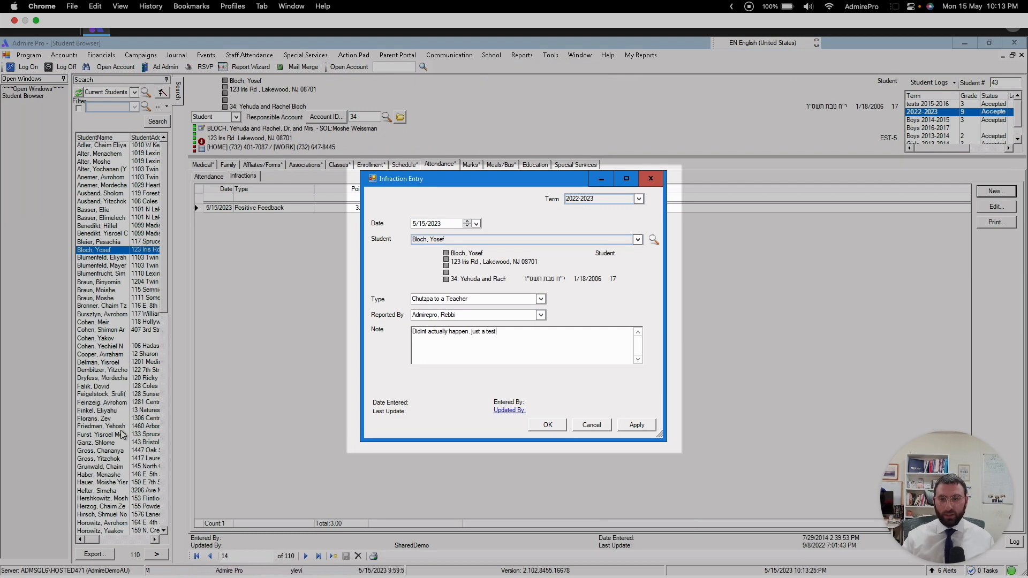
pyautogui.click(550, 426)
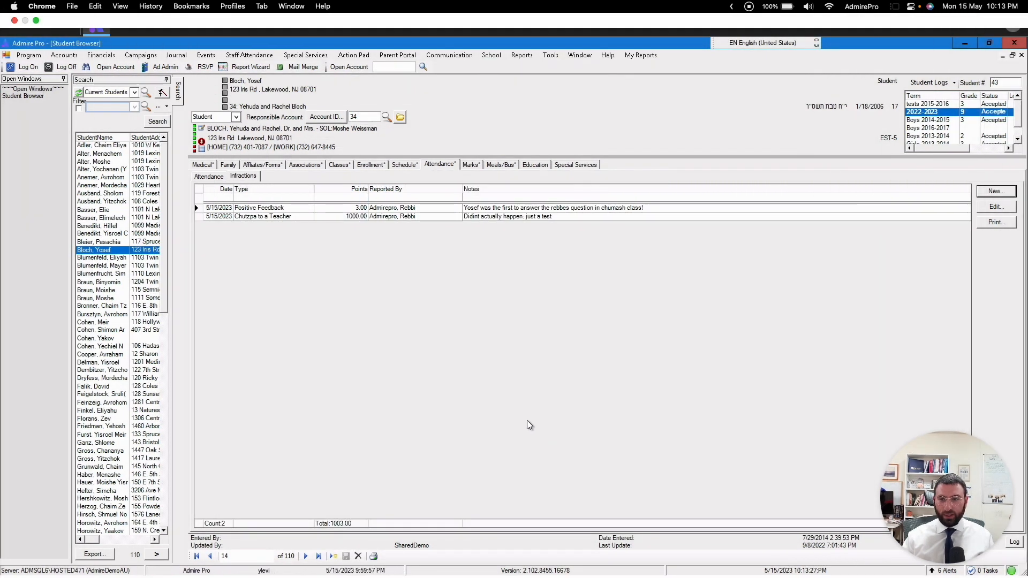